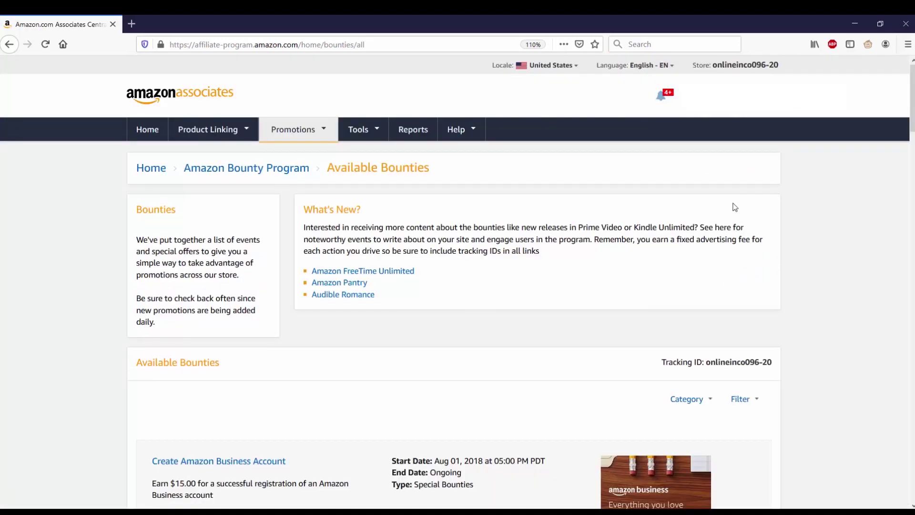
Find the Audible Gift Memberships bounty, get its link in the Short Link format and copy it
{"action": "scroll", "coordinate": [735, 207], "scroll_direction": "down", "scroll_amount": 5}
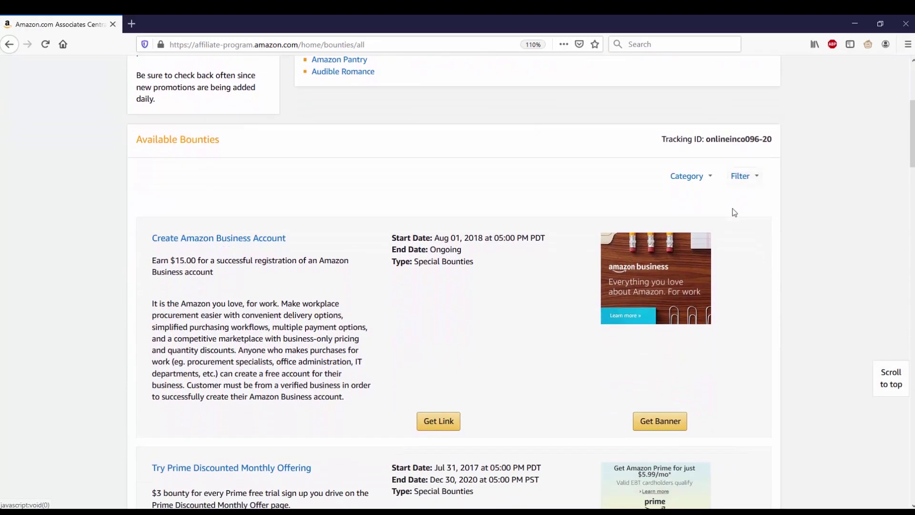
{"action": "scroll", "coordinate": [734, 212], "scroll_direction": "down", "scroll_amount": 20}
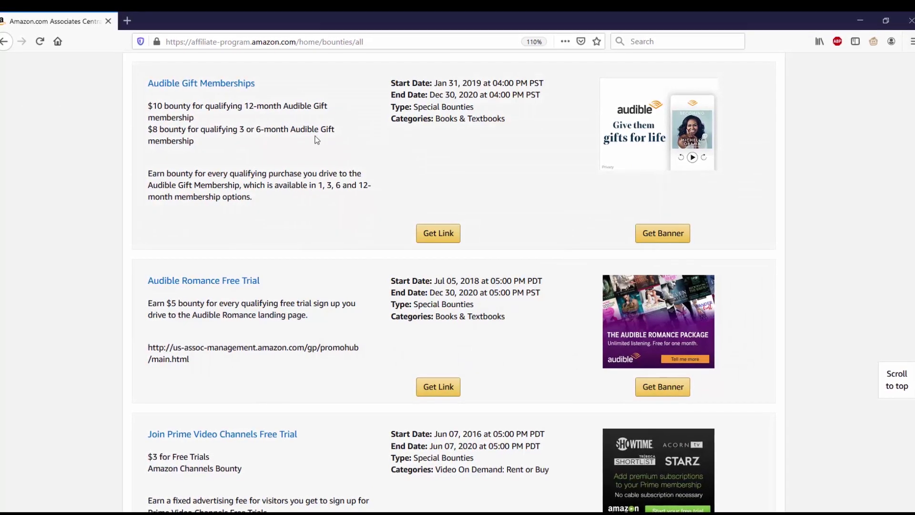
{"action": "left_click", "coordinate": [210, 84]}
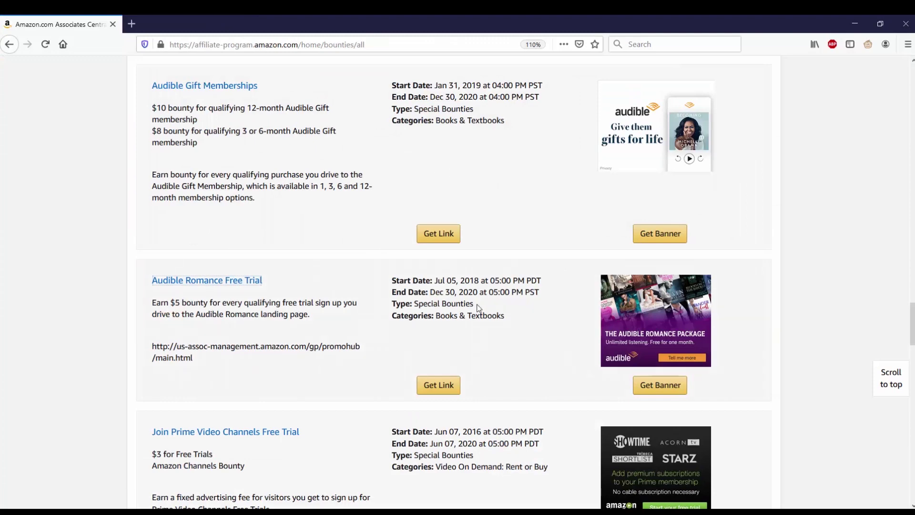
{"action": "left_click", "coordinate": [441, 236]}
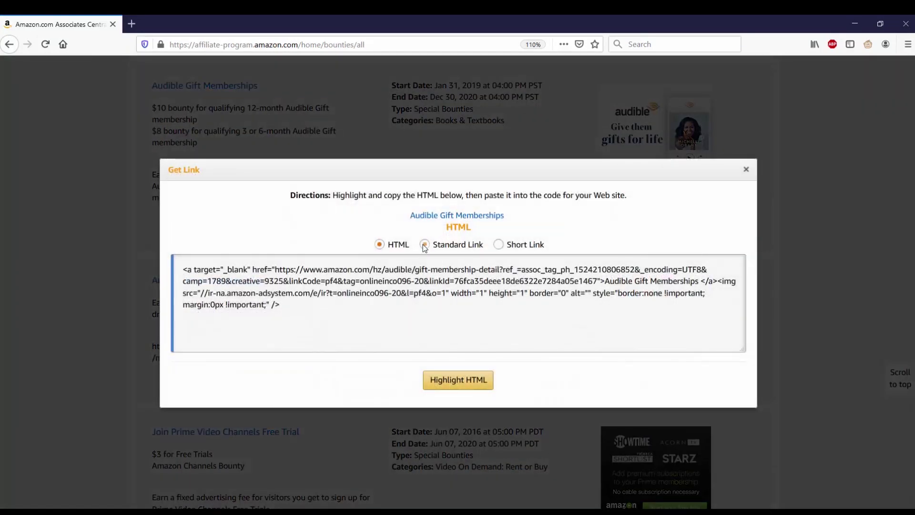
{"action": "left_click", "coordinate": [423, 246]}
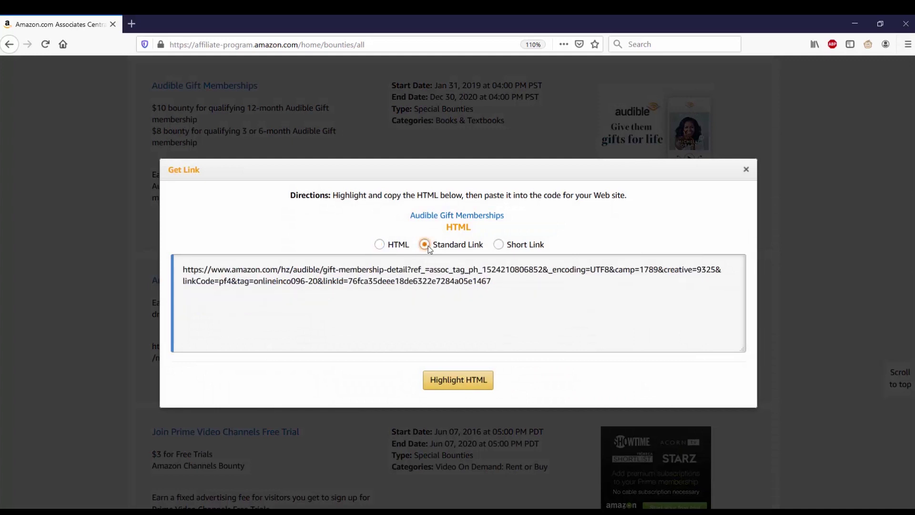
{"action": "left_click", "coordinate": [497, 245]}
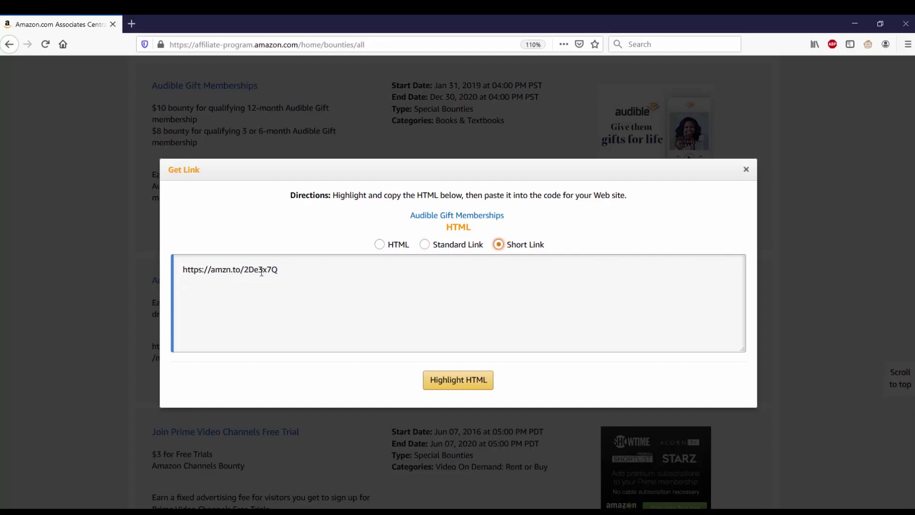
{"action": "left_click", "coordinate": [465, 385]}
{"action": "key", "text": "ctrl+c"}
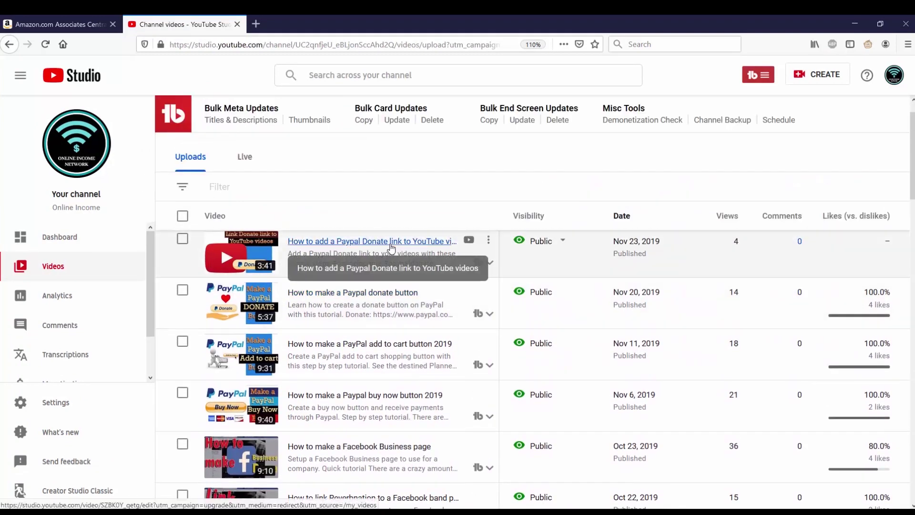
In YouTube Studio, open the video "How to add a Paypal Donate link to YouTube videos" and paste the copied link below the description's first line
{"action": "left_click", "coordinate": [391, 241]}
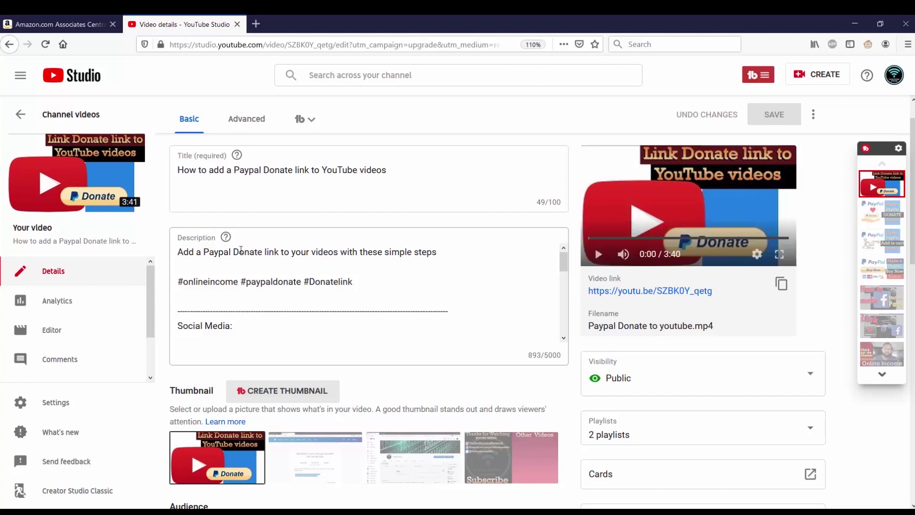
{"action": "left_click", "coordinate": [188, 265]}
{"action": "key", "text": "ctrl+v"}
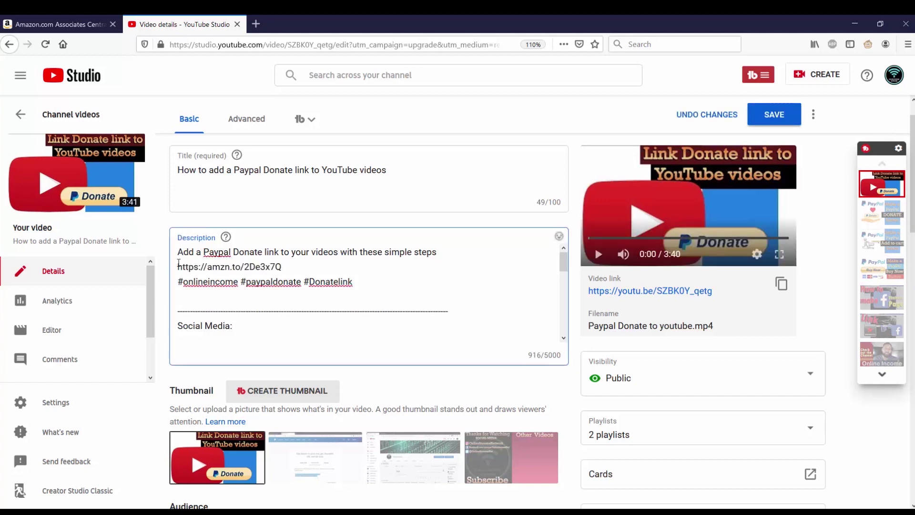
Insert "Try audible: " before the pasted link, save the video details and check the description on the video's watch page
{"action": "left_click", "coordinate": [179, 265]}
{"action": "type", "text": "Try "}
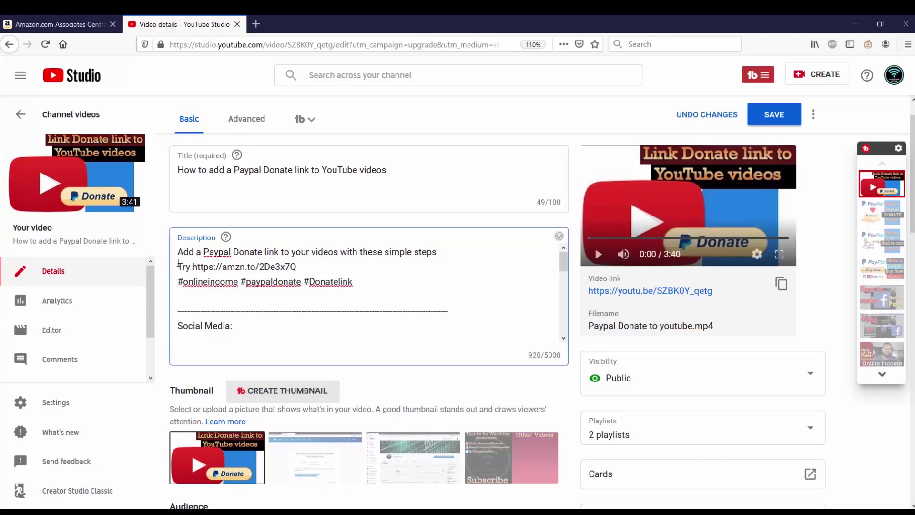
{"action": "type", "text": "audible"}
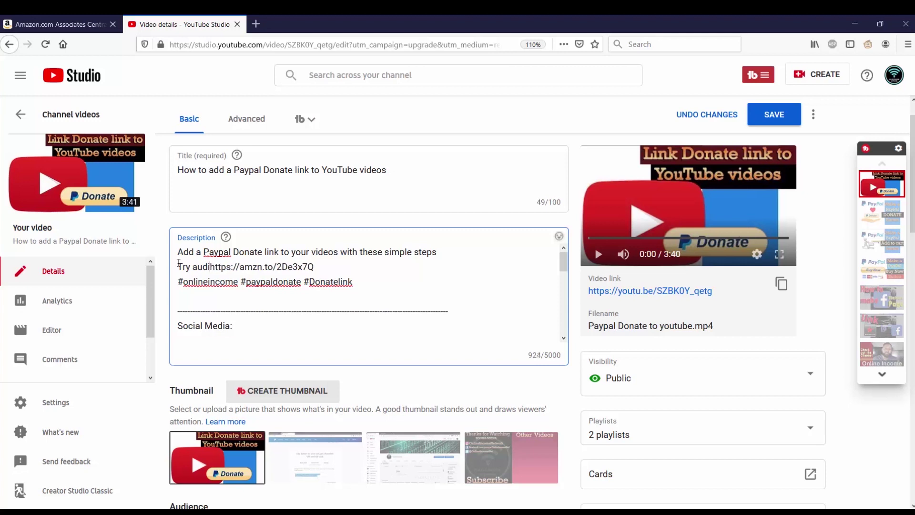
{"action": "type", "text": ":"}
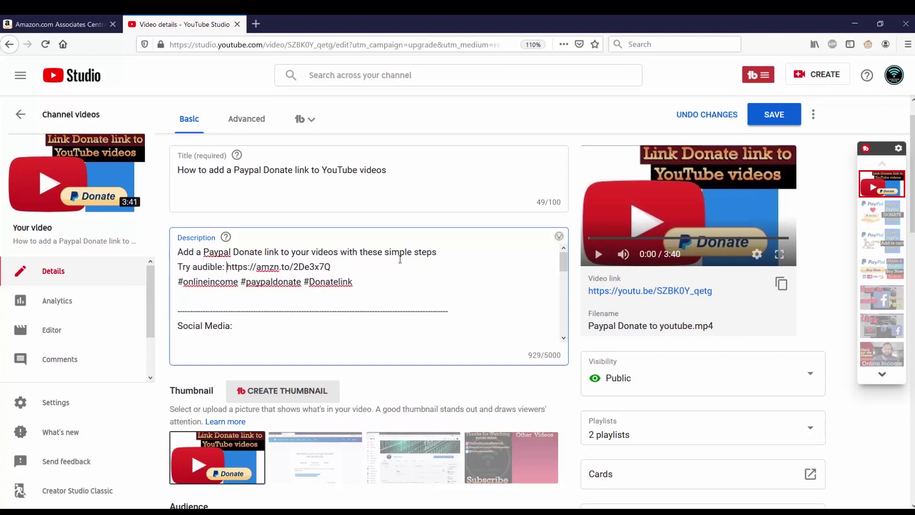
{"action": "left_click", "coordinate": [762, 117]}
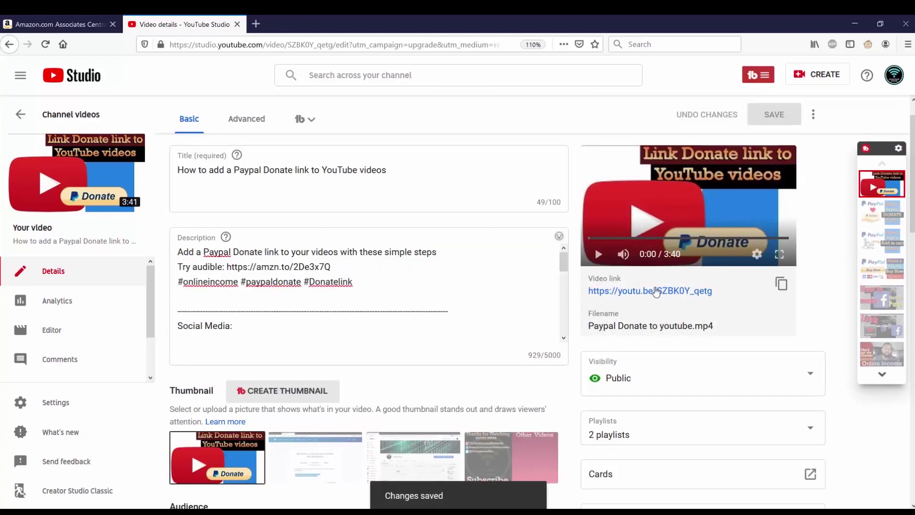
{"action": "left_click", "coordinate": [653, 291]}
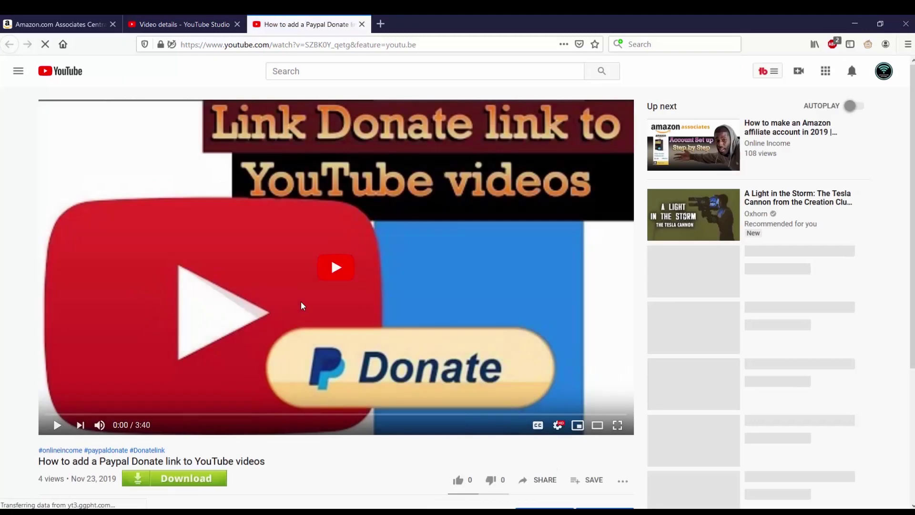
{"action": "scroll", "coordinate": [301, 302], "scroll_direction": "down", "scroll_amount": 4}
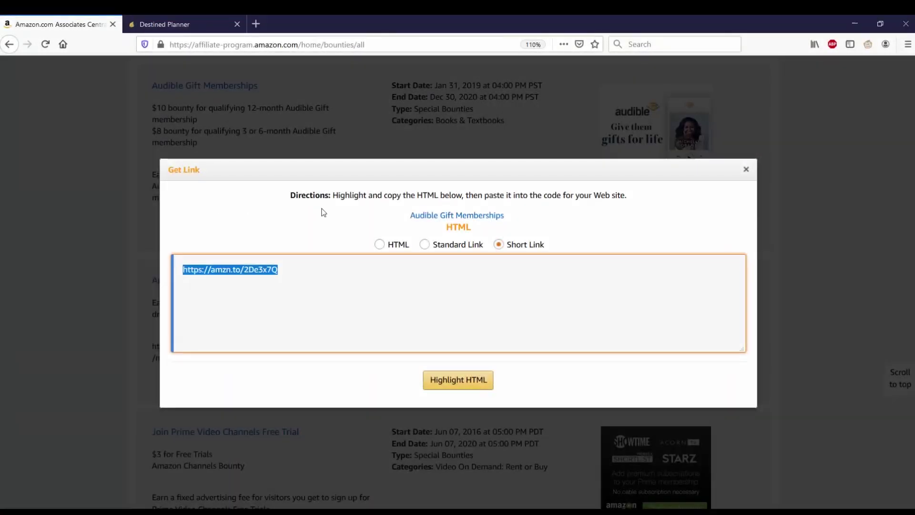
Copy the HTML version of the Audible Gift Memberships link and switch to the Destined Planner site in Squarespace
{"action": "left_click", "coordinate": [379, 245]}
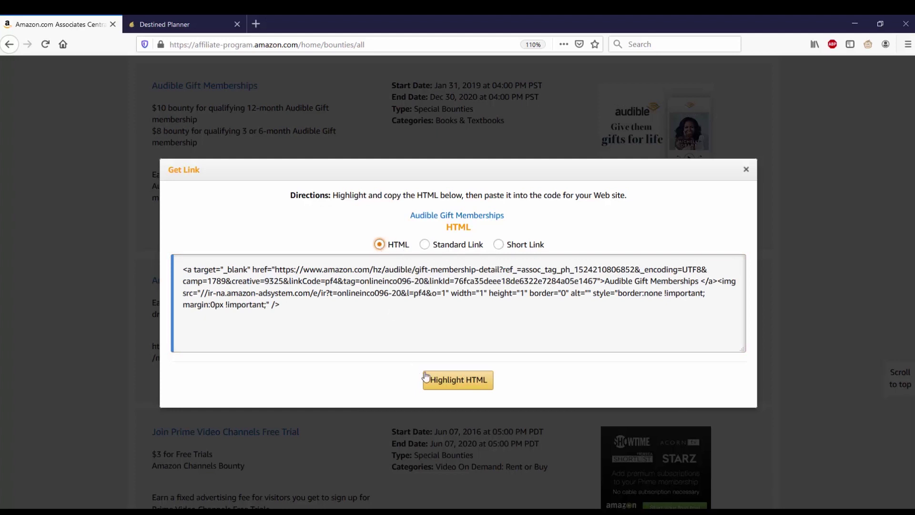
{"action": "left_click", "coordinate": [476, 380]}
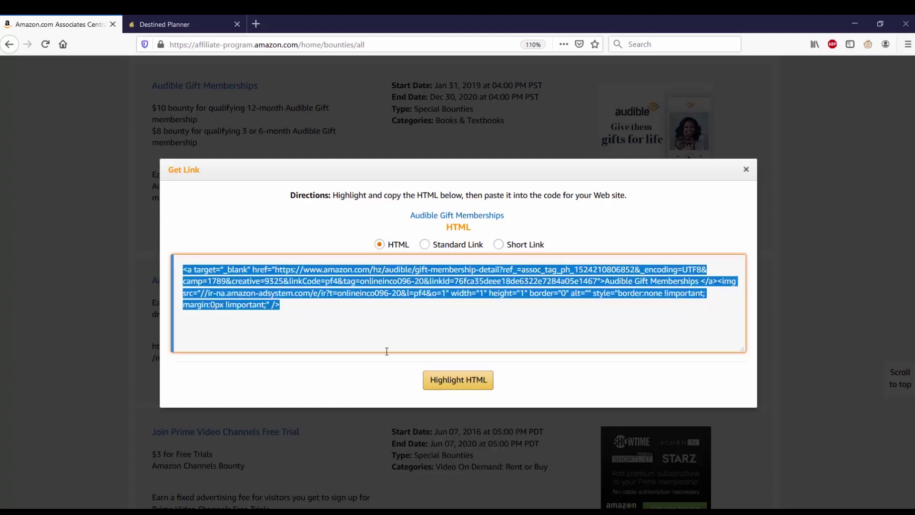
{"action": "left_click", "coordinate": [178, 24]}
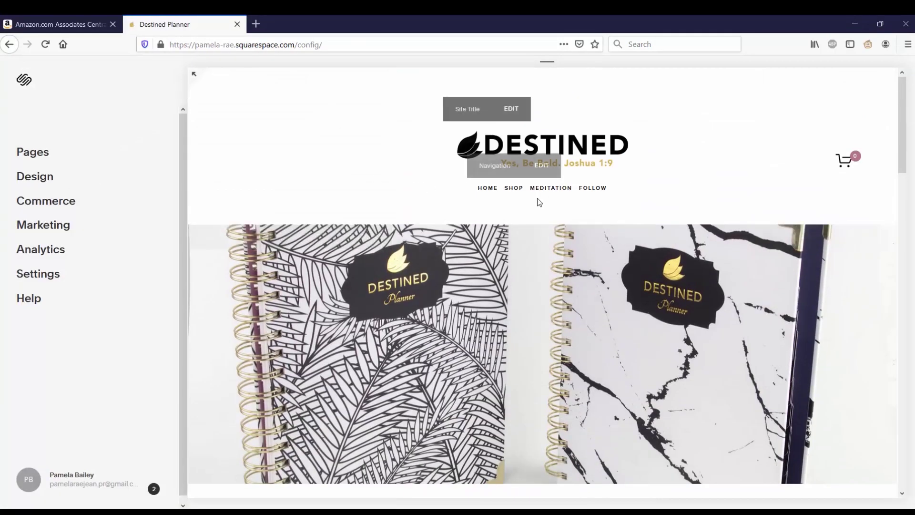
Open the site's Meditation page and start editing its Intro content
{"action": "left_click", "coordinate": [551, 189]}
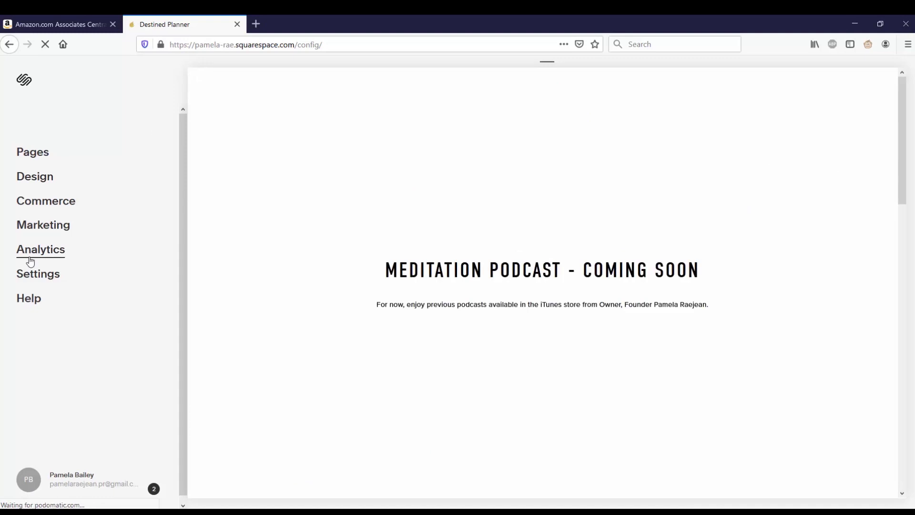
{"action": "scroll", "coordinate": [376, 262], "scroll_direction": "down", "scroll_amount": 5}
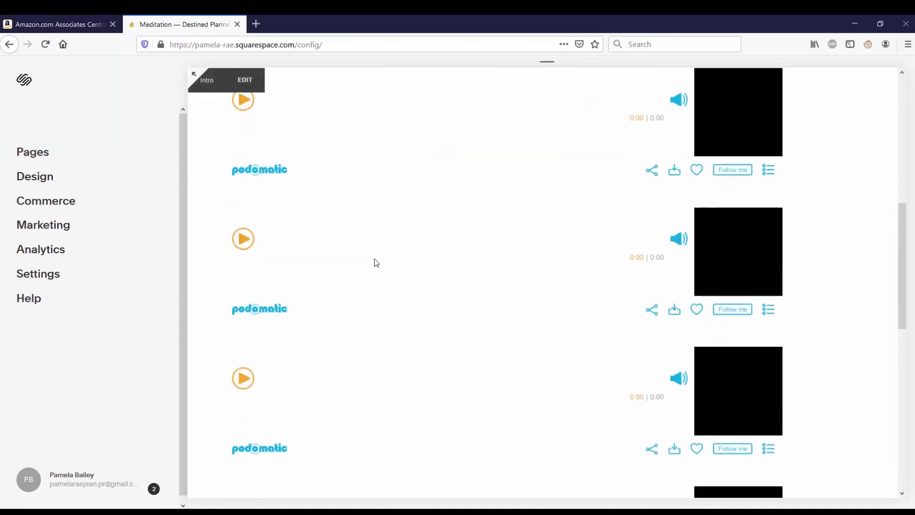
{"action": "scroll", "coordinate": [255, 247], "scroll_direction": "up", "scroll_amount": 4}
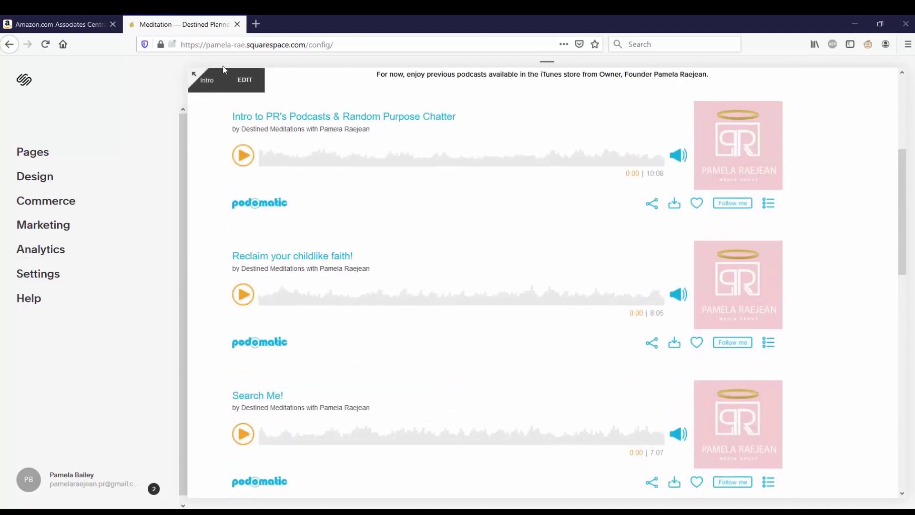
{"action": "scroll", "coordinate": [244, 79], "scroll_direction": "up", "scroll_amount": 5}
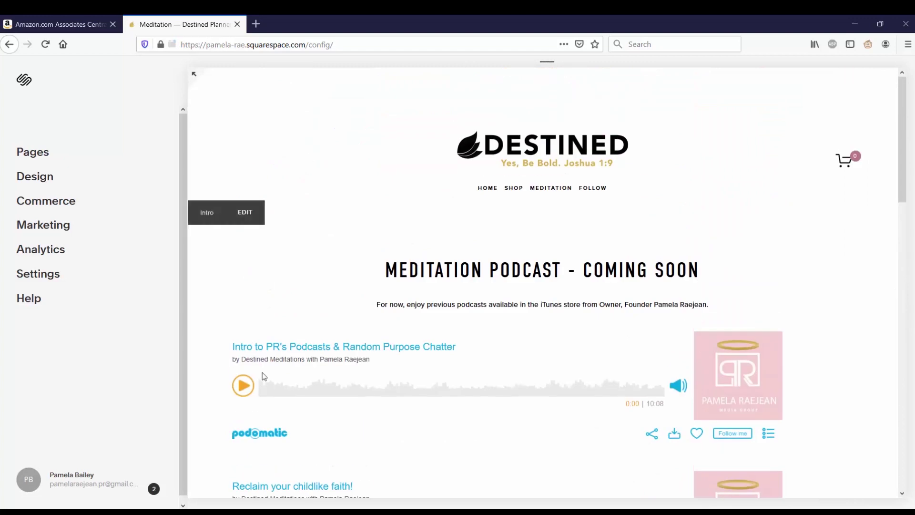
{"action": "left_click", "coordinate": [244, 213]}
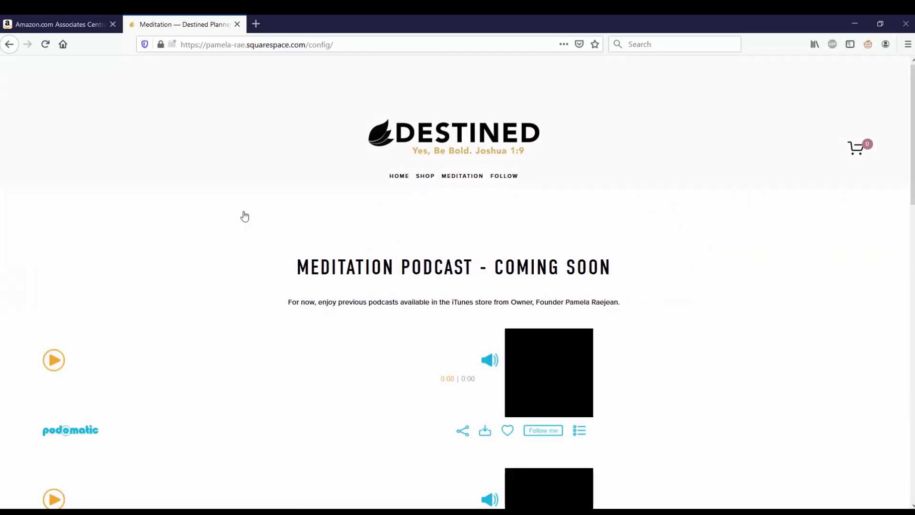
Add an Embed block above the first podcast player, paste the copied HTML as its custom embed code and apply it
{"action": "left_click", "coordinate": [25, 319]}
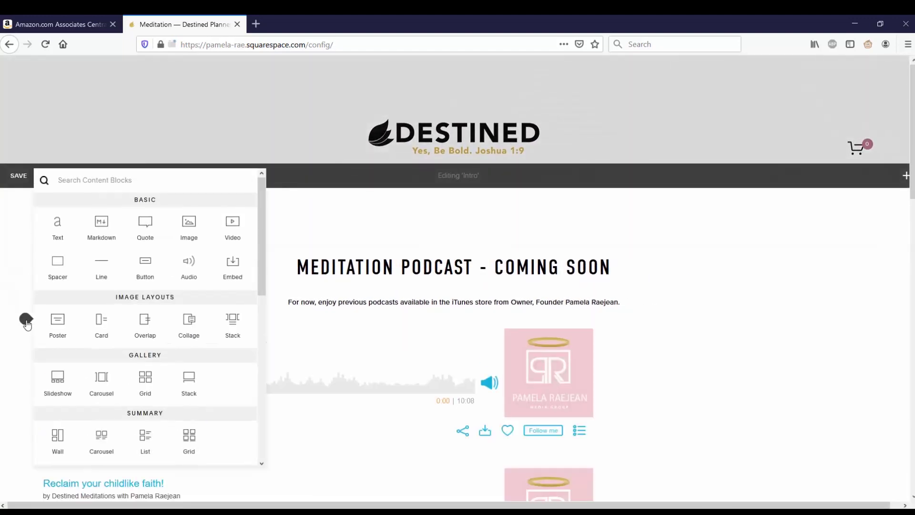
{"action": "left_click", "coordinate": [236, 262]}
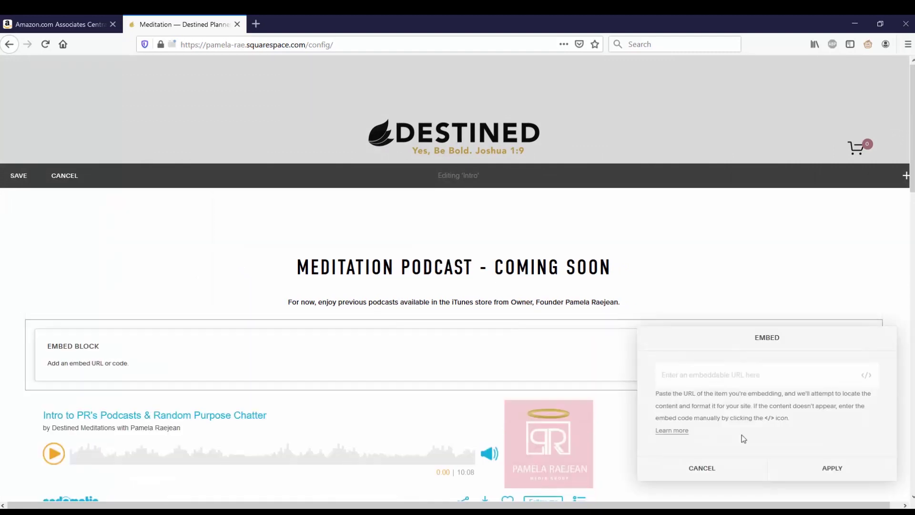
{"action": "left_click", "coordinate": [866, 374]}
{"action": "right_click", "coordinate": [496, 188]}
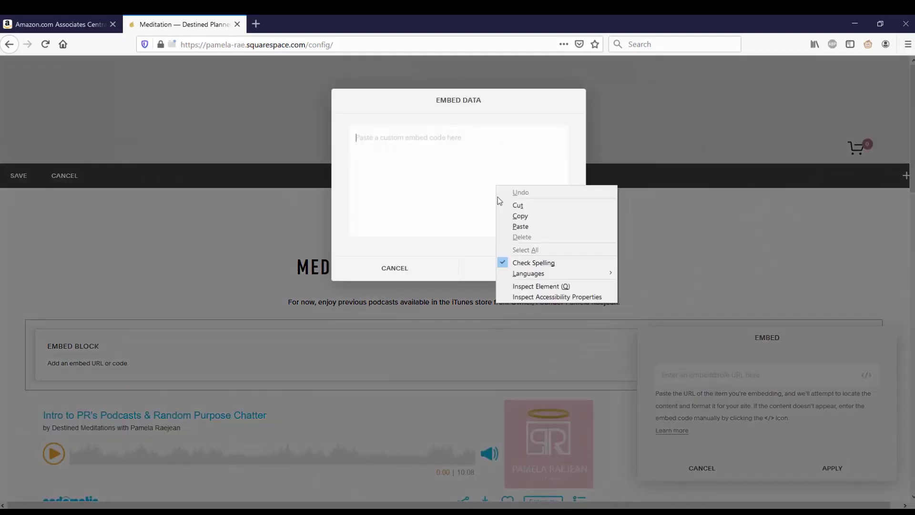
{"action": "left_click", "coordinate": [517, 225]}
{"action": "left_click", "coordinate": [523, 267]}
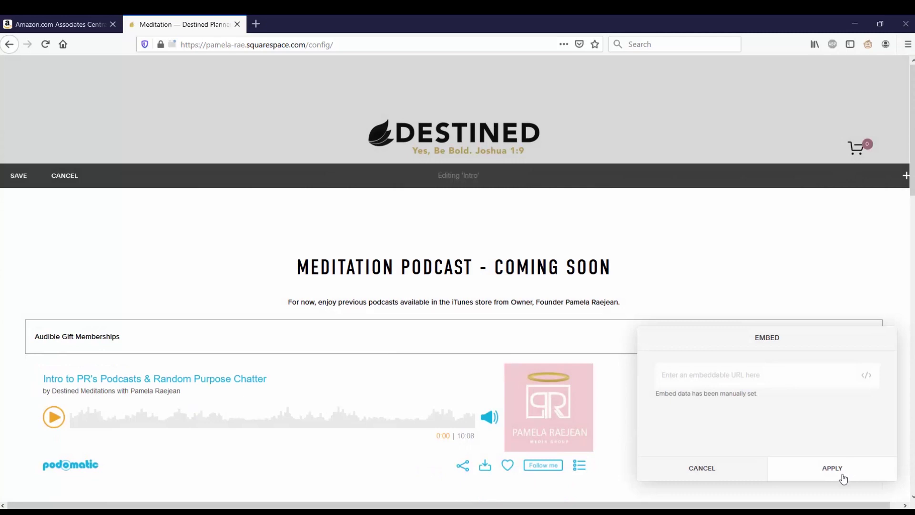
{"action": "left_click", "coordinate": [828, 468]}
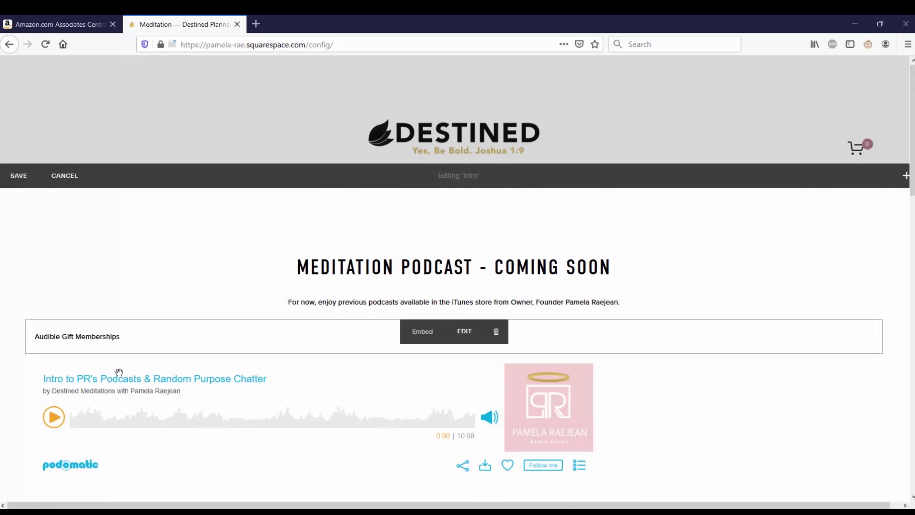
Save the Intro content and review the Audible Gift Memberships text link on the Meditation page
{"action": "scroll", "coordinate": [88, 131], "scroll_direction": "down", "scroll_amount": 3}
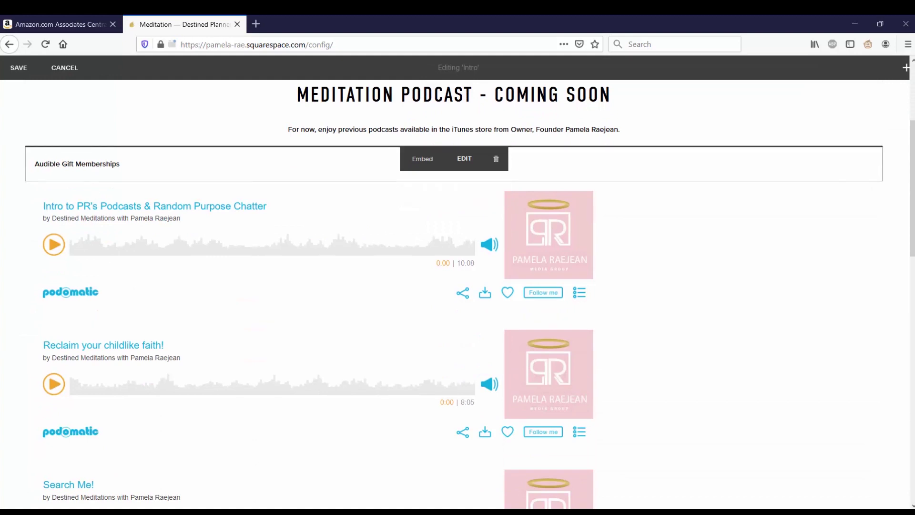
{"action": "left_click", "coordinate": [18, 68]}
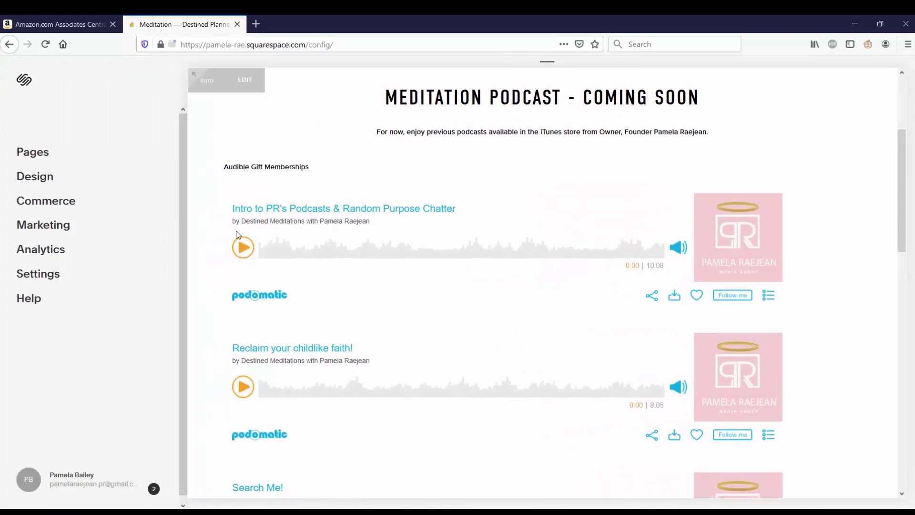
{"action": "scroll", "coordinate": [260, 169], "scroll_direction": "up", "scroll_amount": 3}
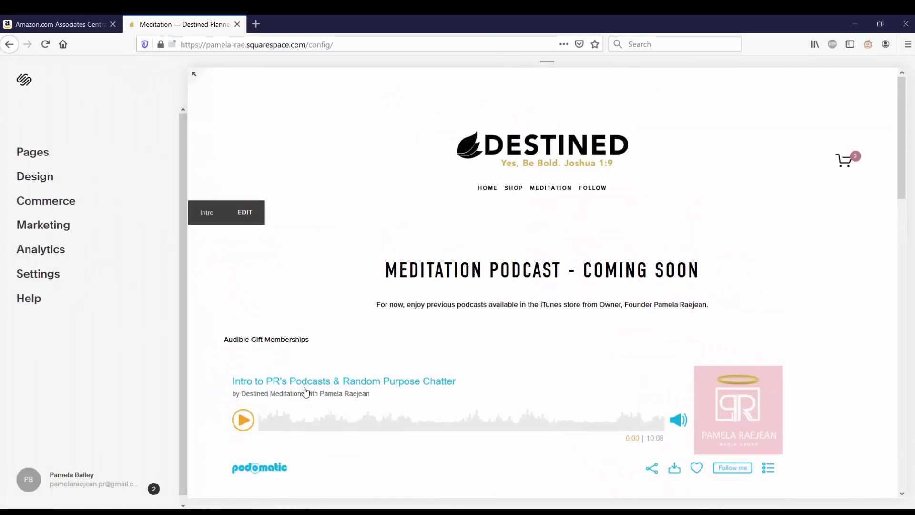
Get the 320 × 250 Audible Gift Memberships banner code from Amazon Associates and set it as the Meditation page Embed block's custom code
{"action": "key", "text": "ctrl+shift+Tab"}
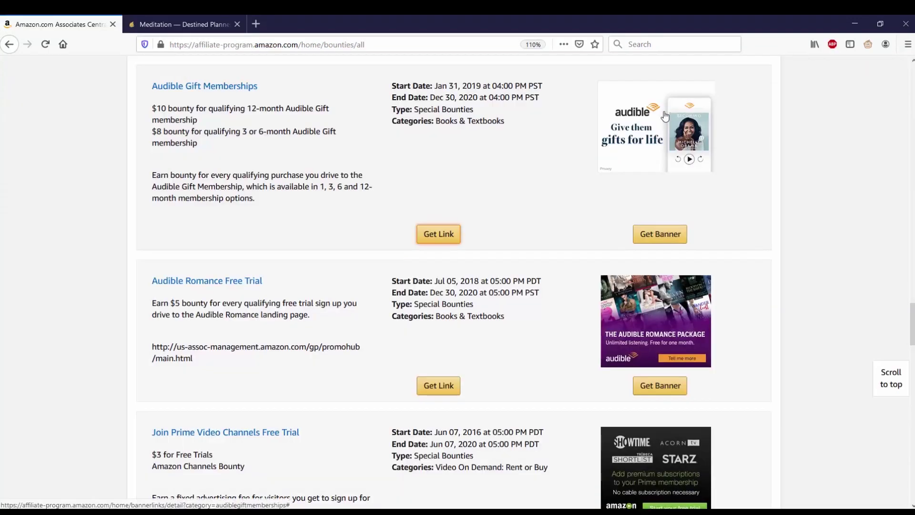
{"action": "left_click", "coordinate": [660, 234]}
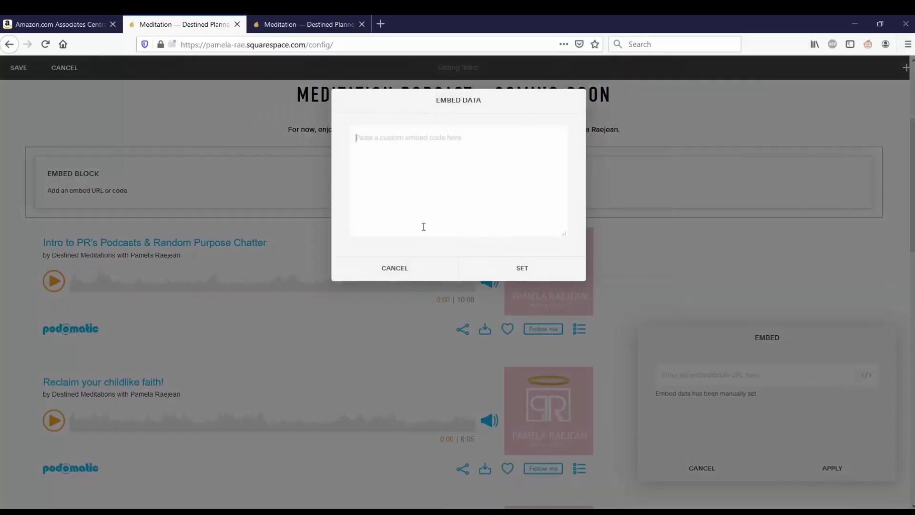
{"action": "key", "text": "ctrl+v"}
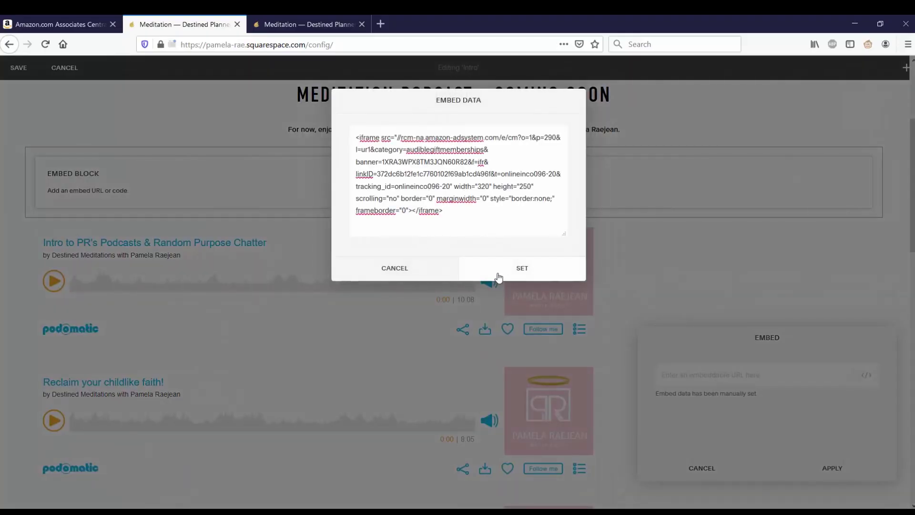
{"action": "left_click", "coordinate": [500, 270]}
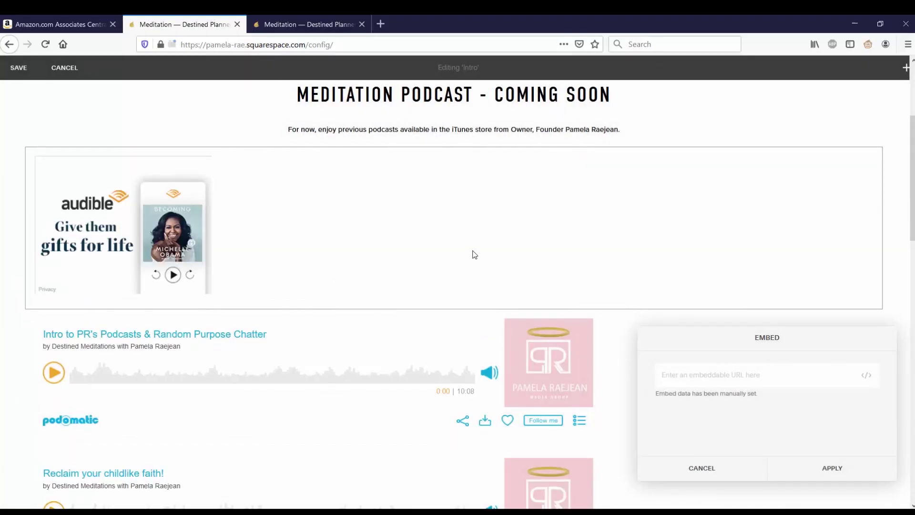